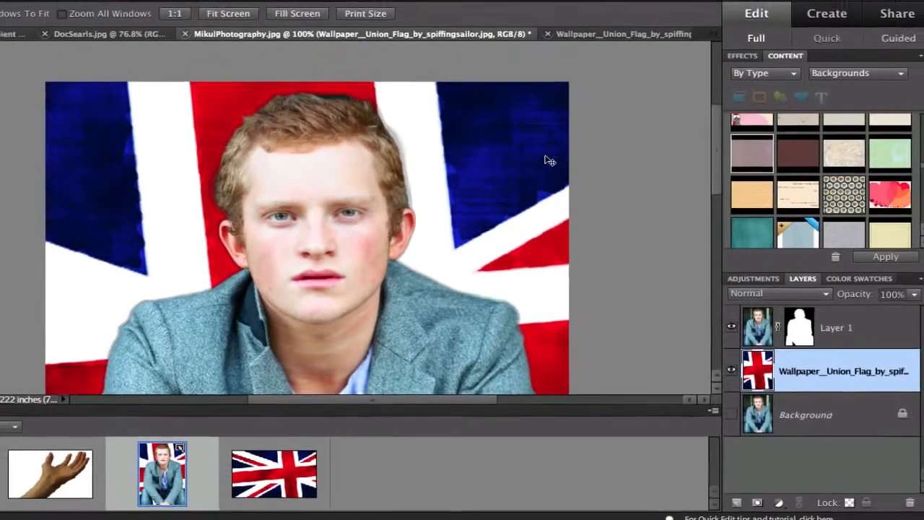
Delete the masked portrait layer and the Union Flag layer, keeping only the original background photo
{"action": "key", "text": "super+0"}
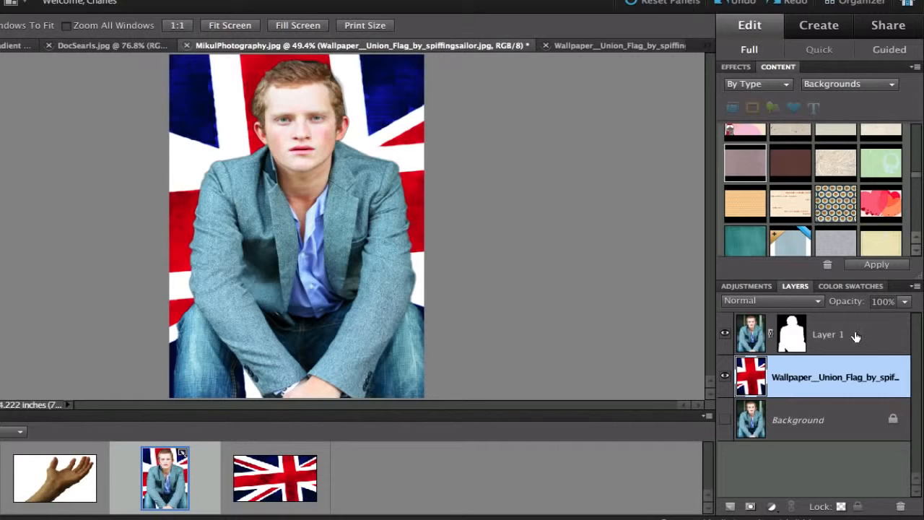
{"action": "left_click_drag", "start_coordinate": [854, 334], "coordinate": [899, 505]}
{"action": "left_click_drag", "start_coordinate": [843, 328], "coordinate": [898, 505]}
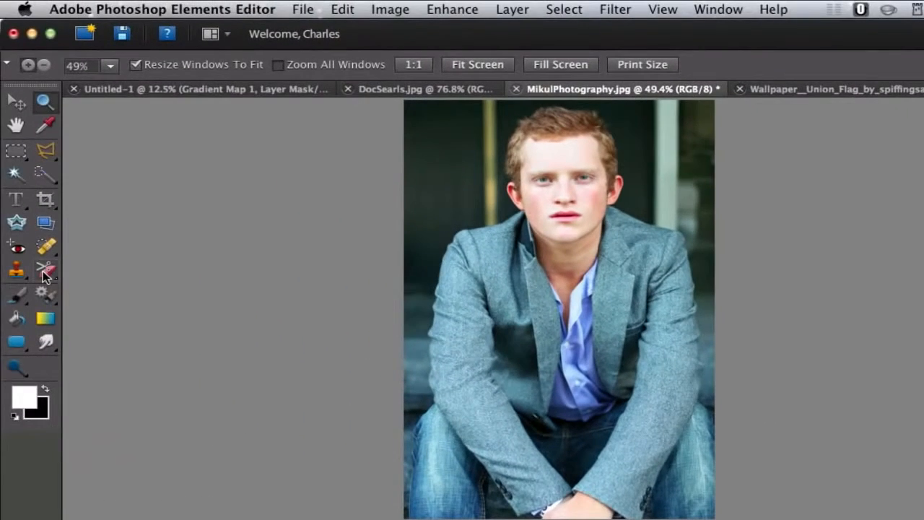
Try erasing the dark background areas beside the man with the Magic Eraser at tolerance 32, and undo the erasures
{"action": "left_click_drag", "start_coordinate": [44, 274], "coordinate": [117, 296]}
{"action": "key", "text": "e"}
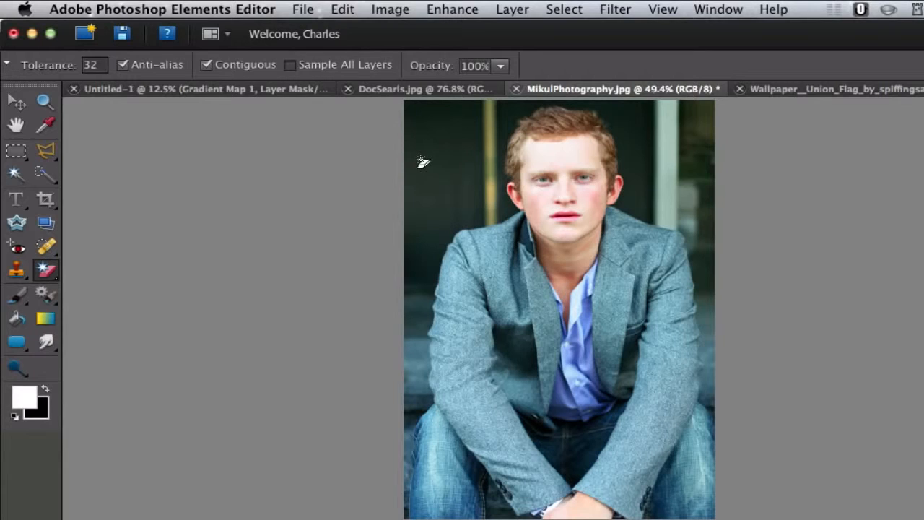
{"action": "left_click", "coordinate": [433, 141]}
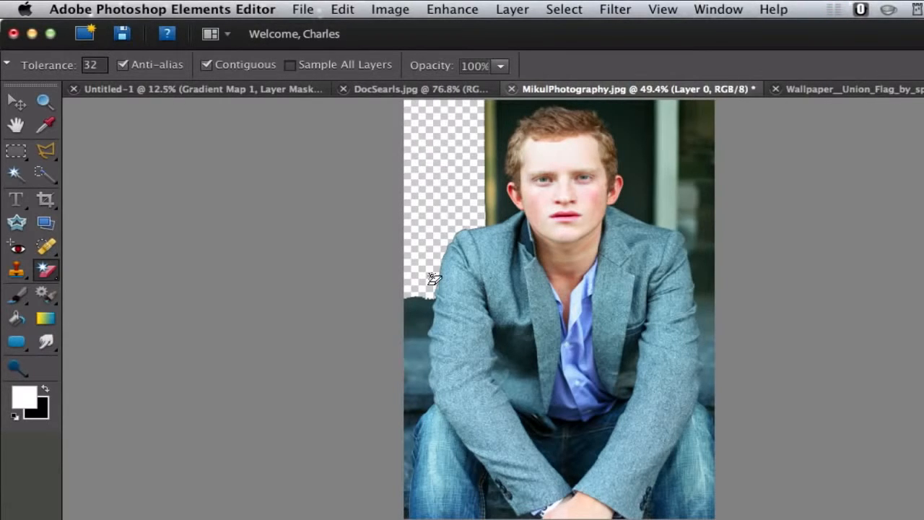
{"action": "left_click", "coordinate": [418, 318]}
{"action": "left_click", "coordinate": [413, 358]}
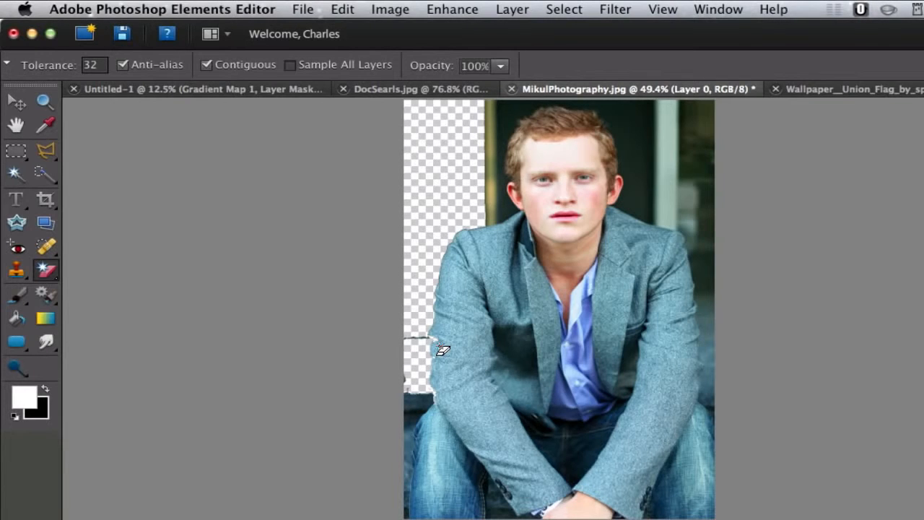
{"action": "key", "text": "super+z"}
{"action": "key", "text": "super+z"}
{"action": "key", "text": "super+z"}
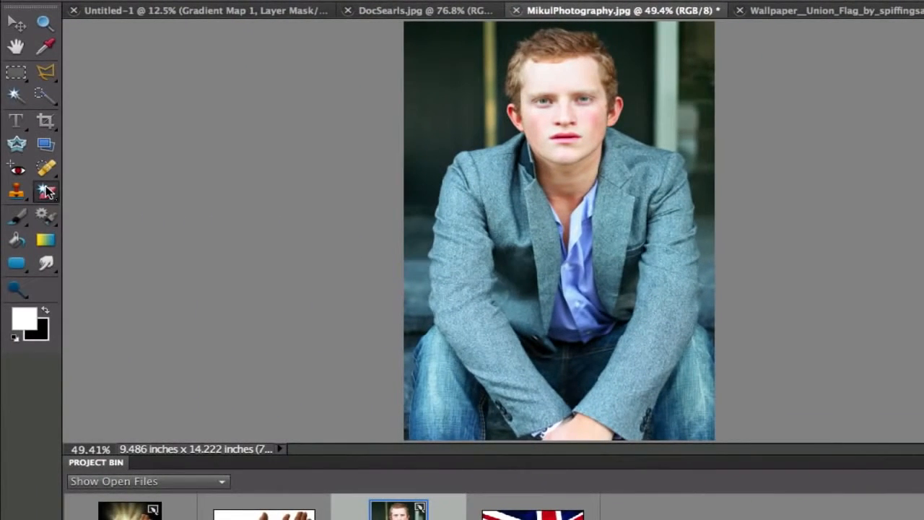
Try a Background Eraser stroke on the dark area beside the man's head, and undo it
{"action": "mouse_move", "coordinate": [46, 191]}
{"action": "left_mouse_down"}
{"action": "mouse_move", "coordinate": [91, 194]}
{"action": "mouse_move", "coordinate": [94, 210]}
{"action": "left_mouse_up"}
{"action": "mouse_move", "coordinate": [431, 77]}
{"action": "left_mouse_down"}
{"action": "mouse_move", "coordinate": [417, 106]}
{"action": "mouse_move", "coordinate": [448, 60]}
{"action": "mouse_move", "coordinate": [465, 65]}
{"action": "mouse_move", "coordinate": [463, 95]}
{"action": "left_mouse_up"}
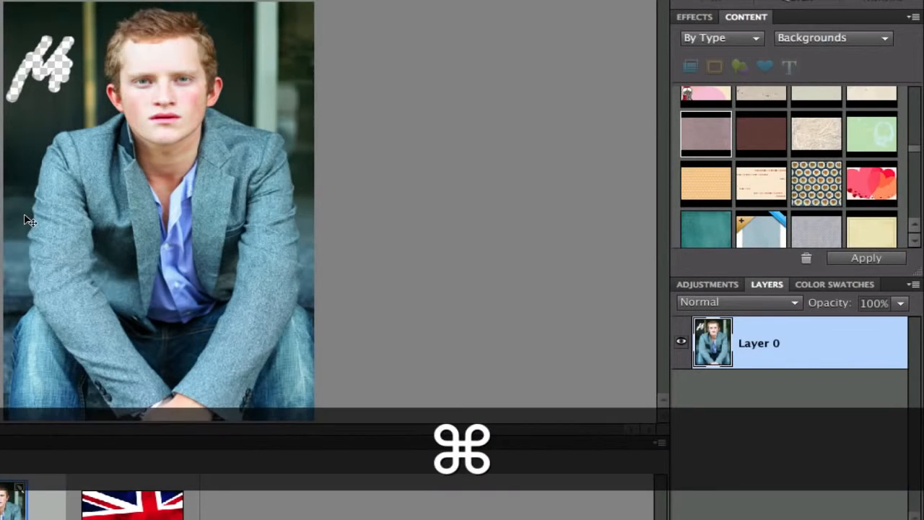
{"action": "key", "text": "super+z"}
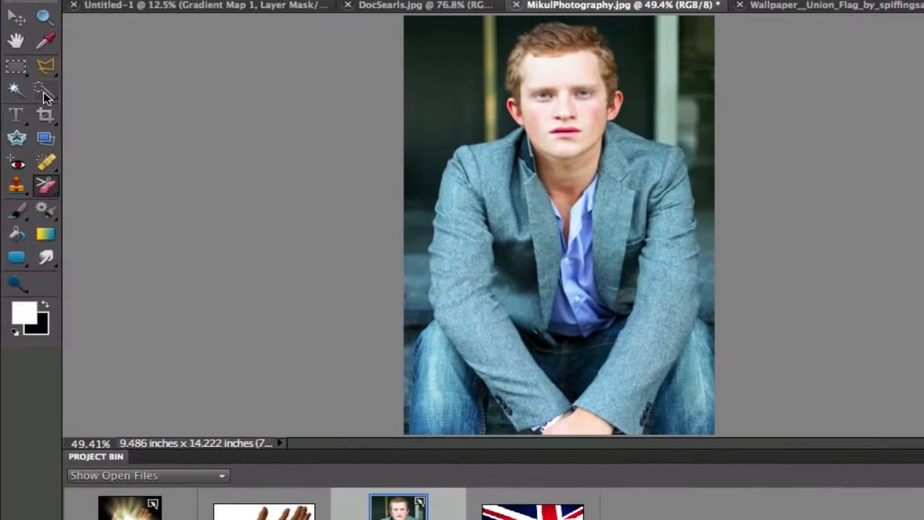
Choose the Quick Selection Tool and duplicate the background photo onto a new layer
{"action": "left_click", "coordinate": [44, 92]}
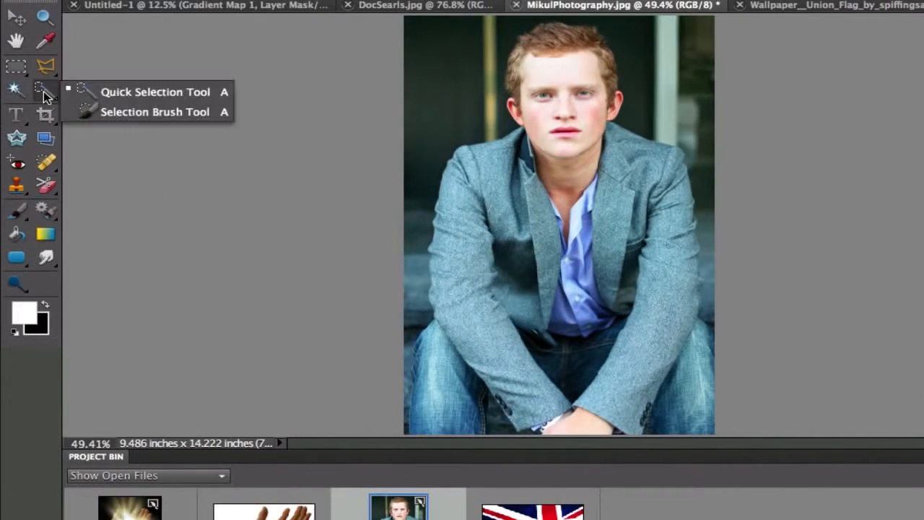
{"action": "left_click", "coordinate": [150, 92]}
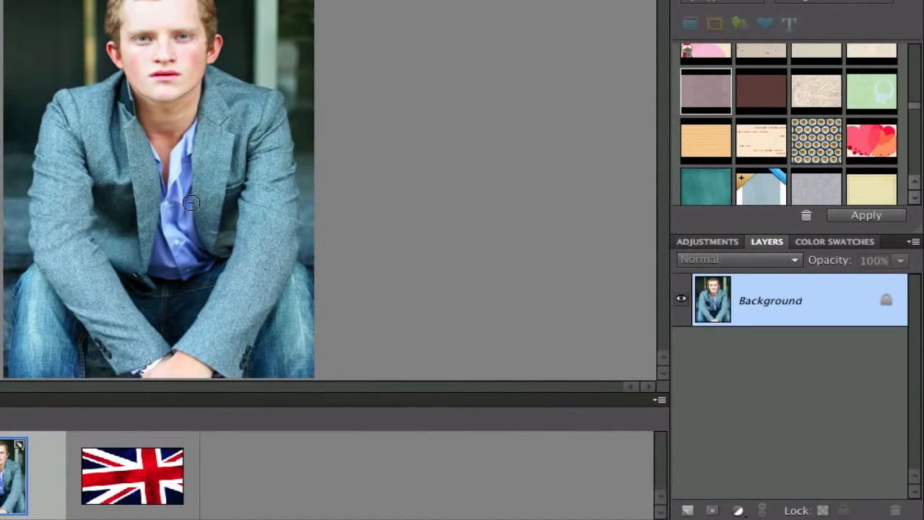
{"action": "key", "text": "super+j"}
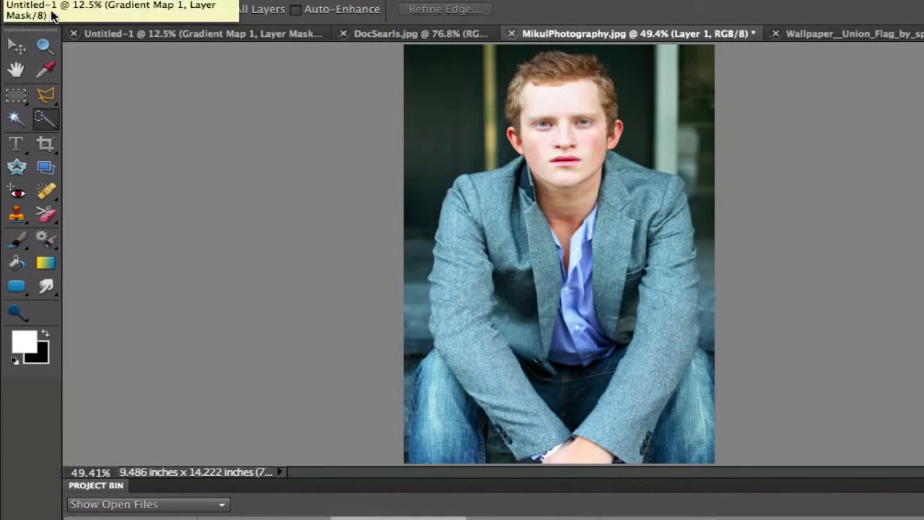
Select the man's jacket, jeans, face and hair on the duplicate layer with Quick Selection in add mode
{"action": "left_click", "coordinate": [52, 11]}
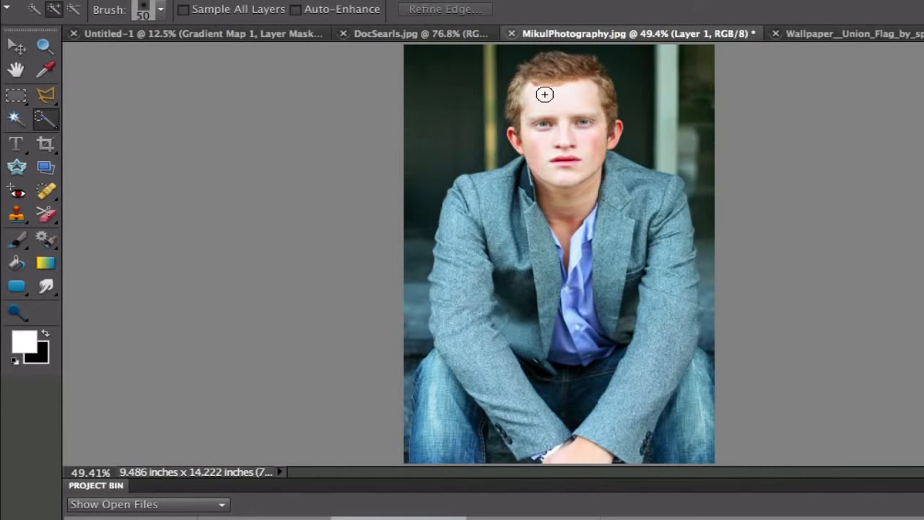
{"action": "mouse_move", "coordinate": [539, 76]}
{"action": "left_mouse_down"}
{"action": "mouse_move", "coordinate": [548, 229]}
{"action": "mouse_move", "coordinate": [465, 247]}
{"action": "mouse_move", "coordinate": [470, 336]}
{"action": "mouse_move", "coordinate": [506, 409]}
{"action": "mouse_move", "coordinate": [578, 448]}
{"action": "mouse_move", "coordinate": [603, 447]}
{"action": "mouse_move", "coordinate": [627, 415]}
{"action": "mouse_move", "coordinate": [653, 414]}
{"action": "mouse_move", "coordinate": [630, 355]}
{"action": "mouse_move", "coordinate": [629, 269]}
{"action": "left_mouse_up"}
{"action": "mouse_move", "coordinate": [583, 238]}
{"action": "left_mouse_down"}
{"action": "mouse_move", "coordinate": [576, 339]}
{"action": "mouse_move", "coordinate": [525, 326]}
{"action": "mouse_move", "coordinate": [600, 226]}
{"action": "mouse_move", "coordinate": [616, 176]}
{"action": "mouse_move", "coordinate": [653, 204]}
{"action": "mouse_move", "coordinate": [653, 271]}
{"action": "mouse_move", "coordinate": [670, 345]}
{"action": "left_mouse_up"}
{"action": "left_click_drag", "start_coordinate": [459, 431], "coordinate": [443, 451]}
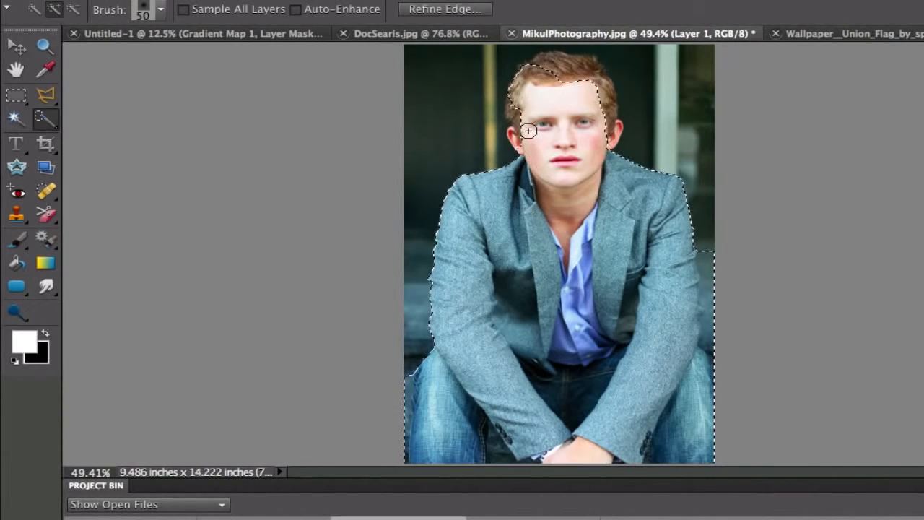
{"action": "mouse_move", "coordinate": [519, 133]}
{"action": "left_mouse_down"}
{"action": "mouse_move", "coordinate": [514, 112]}
{"action": "mouse_move", "coordinate": [538, 91]}
{"action": "mouse_move", "coordinate": [540, 67]}
{"action": "mouse_move", "coordinate": [592, 89]}
{"action": "mouse_move", "coordinate": [608, 133]}
{"action": "mouse_move", "coordinate": [593, 62]}
{"action": "mouse_move", "coordinate": [591, 72]}
{"action": "left_mouse_up"}
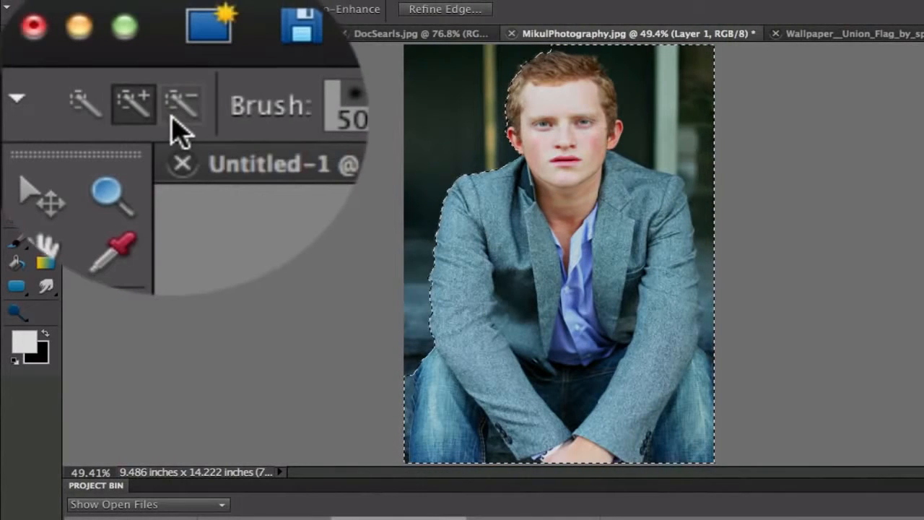
Subtract the background beside the man's arm and above his head from the quick selection
{"action": "left_click", "coordinate": [70, 12]}
{"action": "mouse_move", "coordinate": [653, 54]}
{"action": "left_mouse_down"}
{"action": "mouse_move", "coordinate": [698, 95]}
{"action": "mouse_move", "coordinate": [682, 116]}
{"action": "mouse_move", "coordinate": [634, 61]}
{"action": "mouse_move", "coordinate": [696, 191]}
{"action": "mouse_move", "coordinate": [713, 323]}
{"action": "left_mouse_up"}
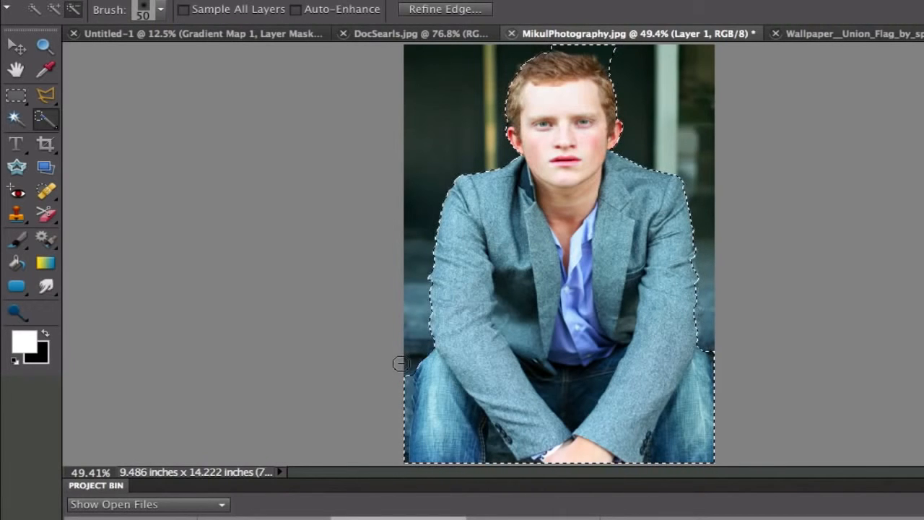
{"action": "left_click", "coordinate": [615, 50]}
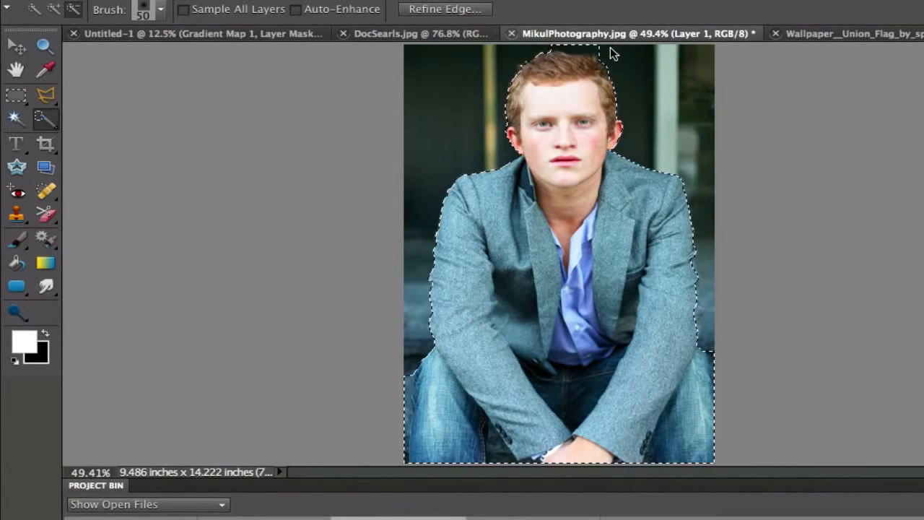
{"action": "left_click_drag", "start_coordinate": [592, 48], "coordinate": [539, 40]}
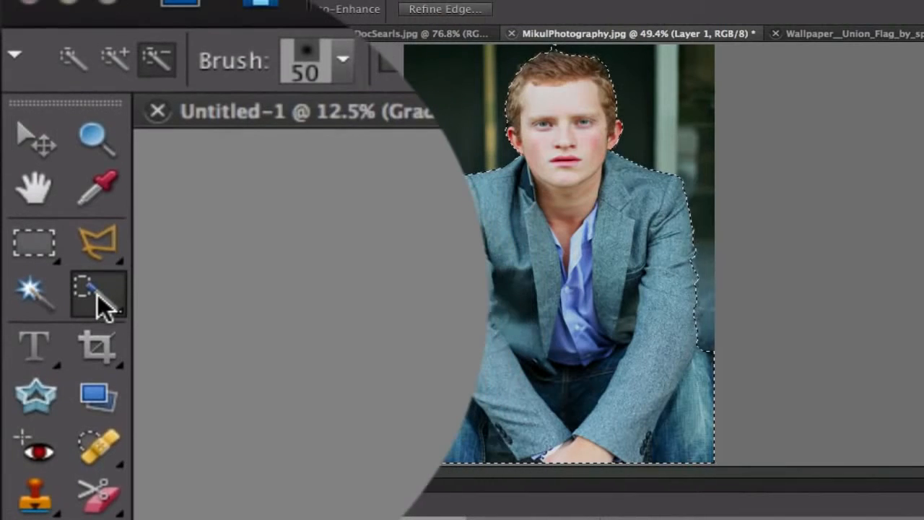
Add the missed edge of the man's jacket sleeve to the selection with the Selection Brush in Mask mode
{"action": "left_click", "coordinate": [48, 123]}
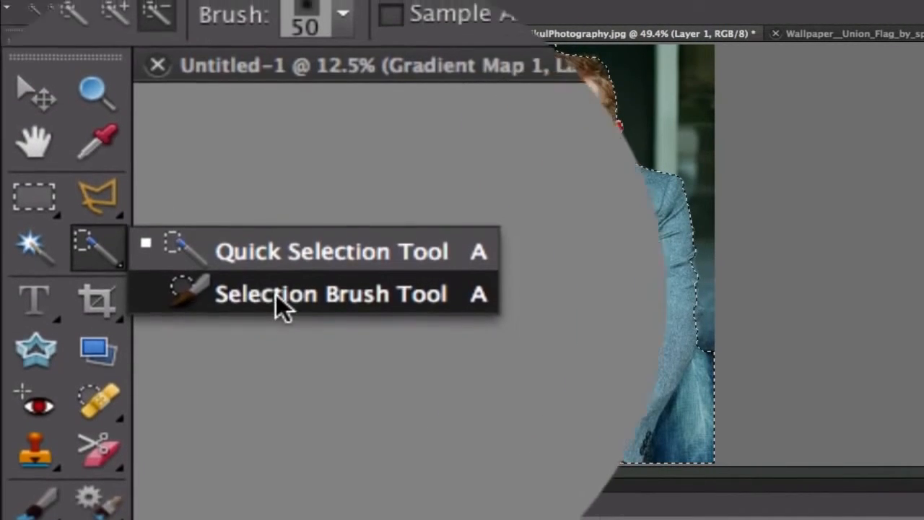
{"action": "left_click", "coordinate": [283, 302]}
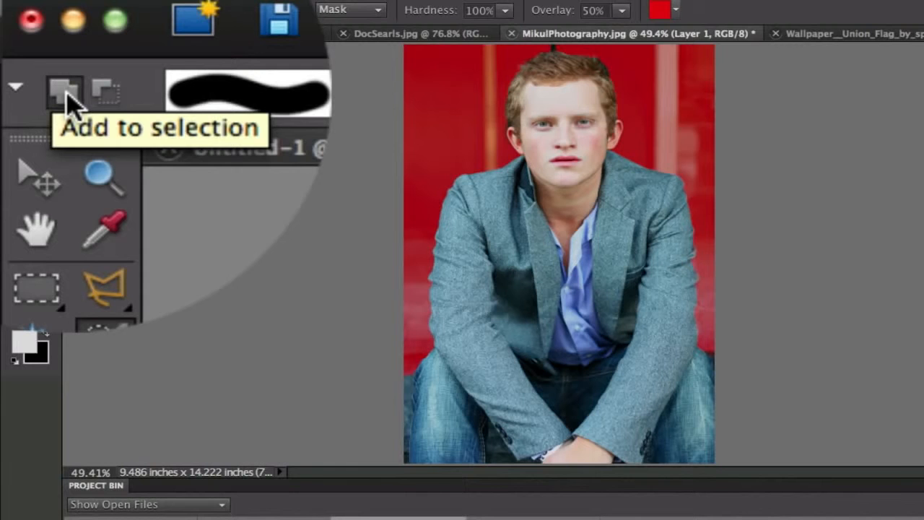
{"action": "left_click", "coordinate": [66, 94]}
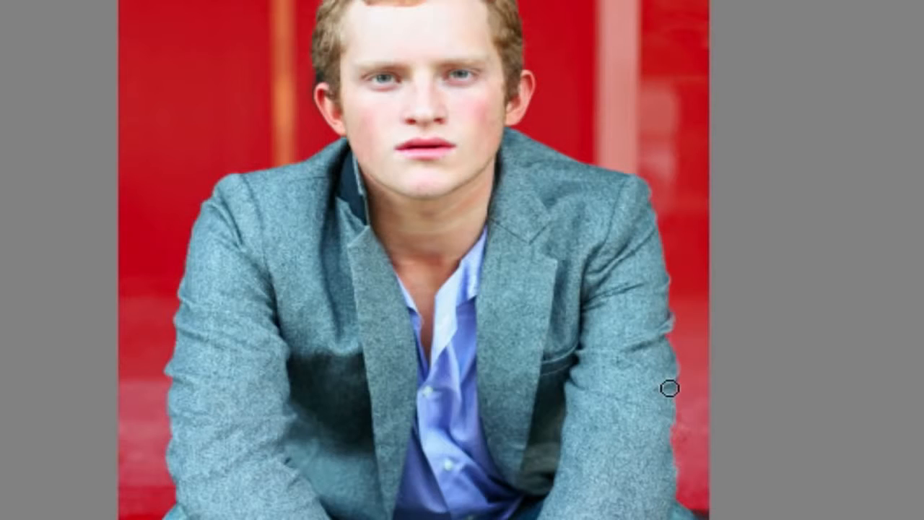
{"action": "left_click_drag", "start_coordinate": [679, 432], "coordinate": [677, 519]}
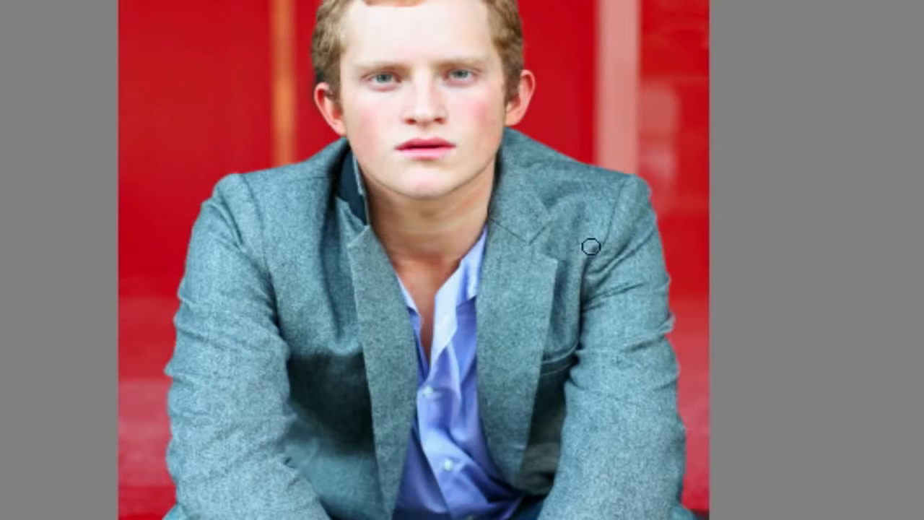
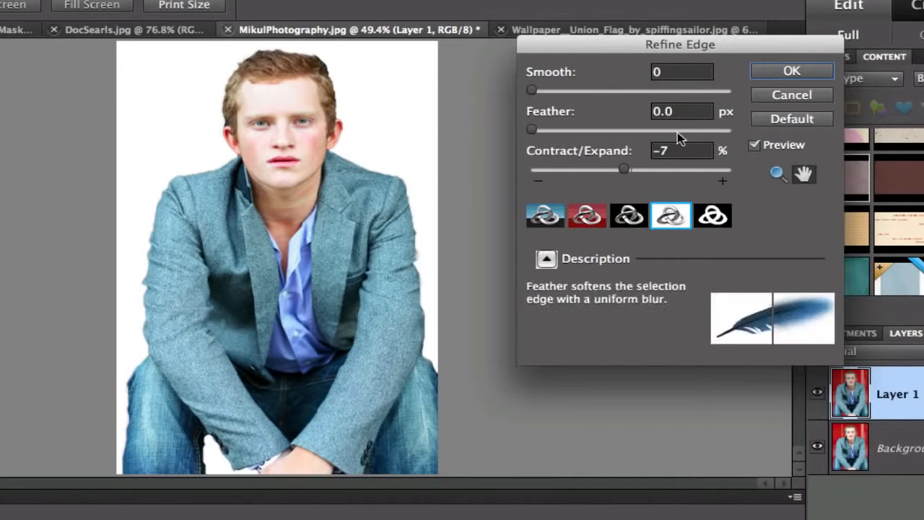
Refine the selection edge with Smooth 5, Feather 0.0 px and Contract/Expand -8%
{"action": "mouse_move", "coordinate": [625, 172]}
{"action": "left_mouse_down"}
{"action": "mouse_move", "coordinate": [647, 172]}
{"action": "mouse_move", "coordinate": [597, 169]}
{"action": "mouse_move", "coordinate": [672, 173]}
{"action": "mouse_move", "coordinate": [625, 167]}
{"action": "left_mouse_up"}
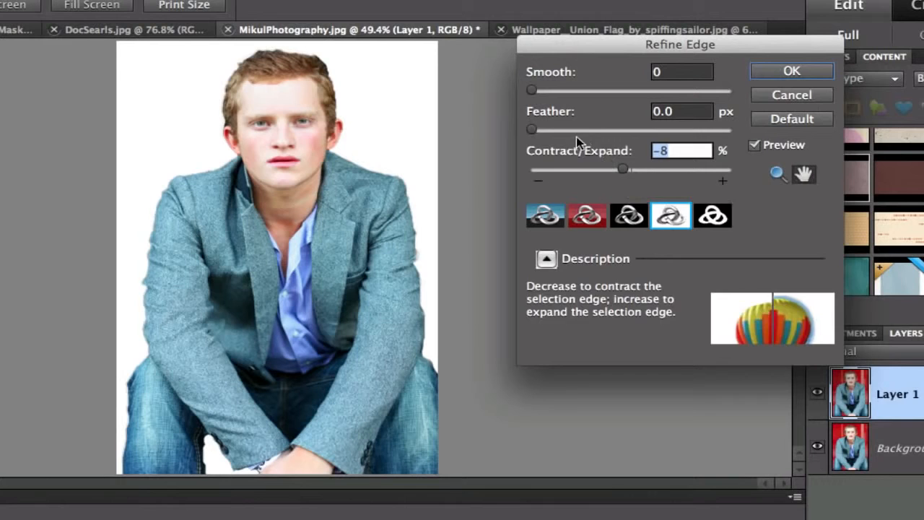
{"action": "left_click_drag", "start_coordinate": [531, 130], "coordinate": [511, 130]}
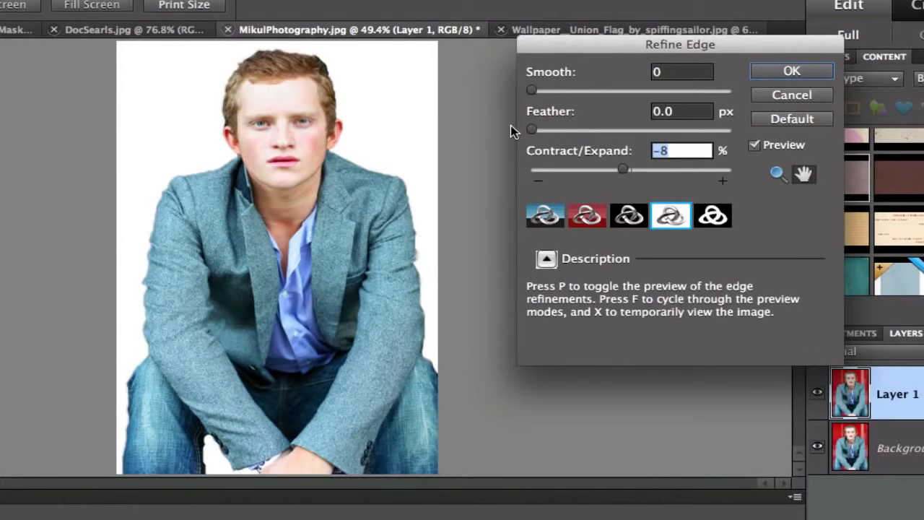
{"action": "left_click_drag", "start_coordinate": [532, 91], "coordinate": [546, 94]}
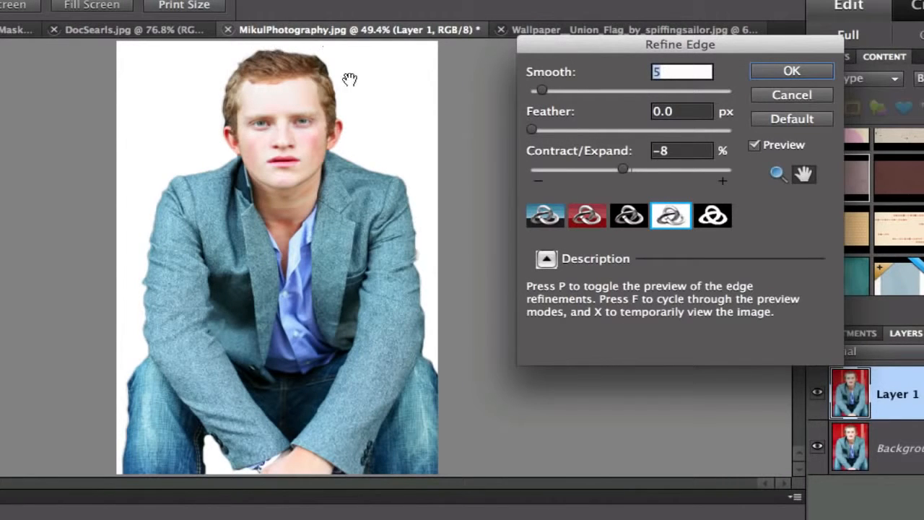
{"action": "left_click", "coordinate": [784, 74]}
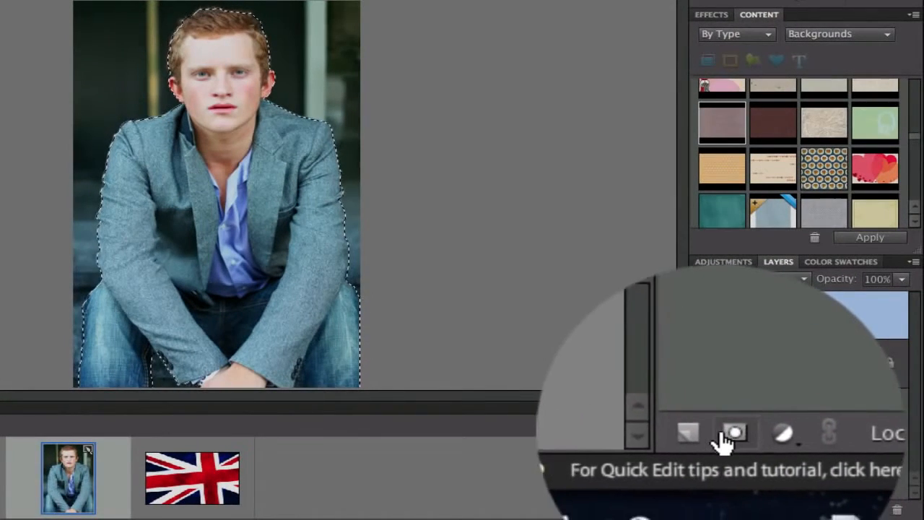
Add a layer mask to Layer 1 from the selection and hide the Background layer
{"action": "left_click", "coordinate": [729, 510]}
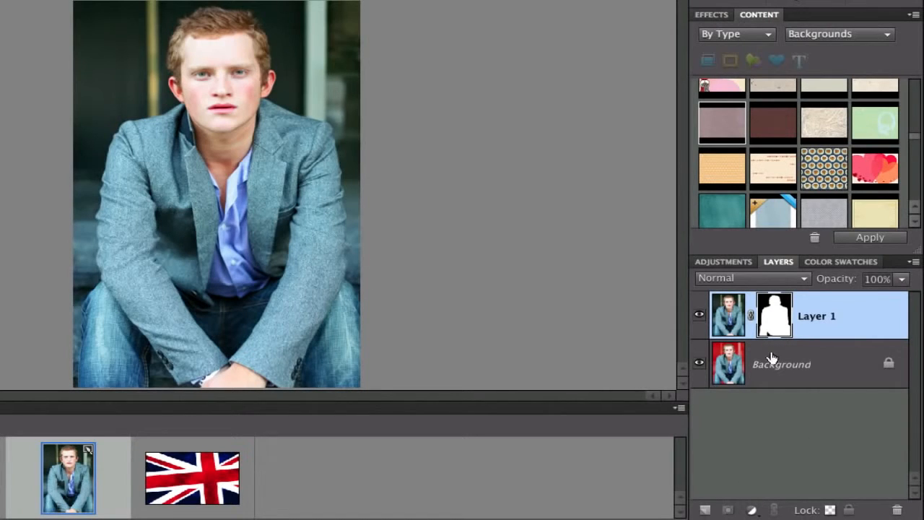
{"action": "left_click", "coordinate": [698, 363]}
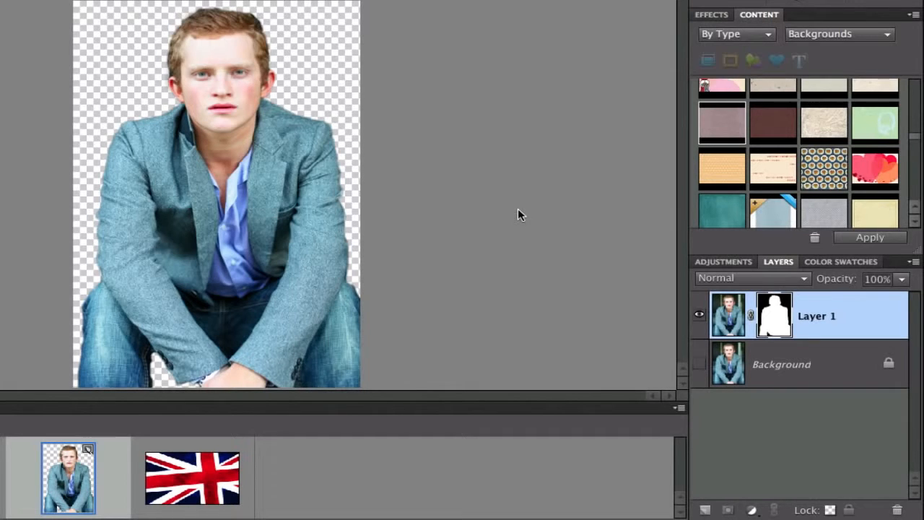
Add the Union Flag image to the portrait document and align its upper edge with the top of the canvas
{"action": "left_click", "coordinate": [182, 484]}
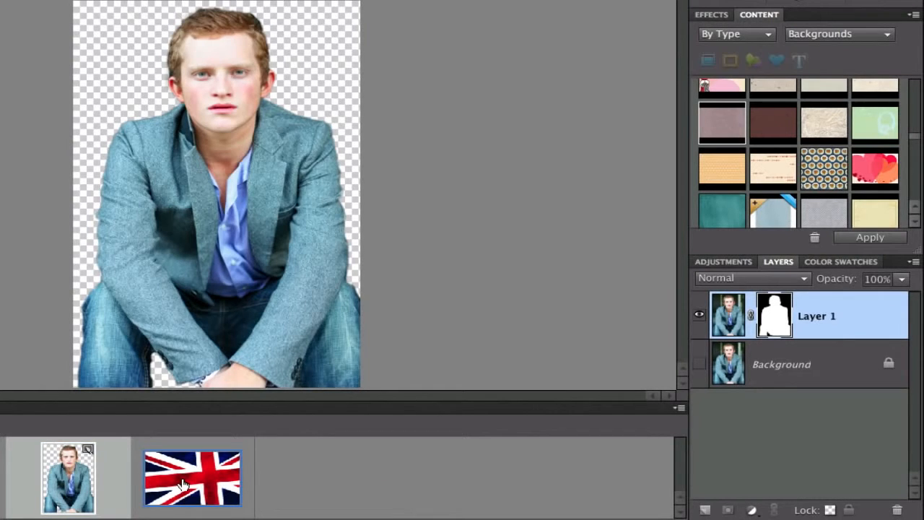
{"action": "left_click_drag", "start_coordinate": [182, 483], "coordinate": [181, 267]}
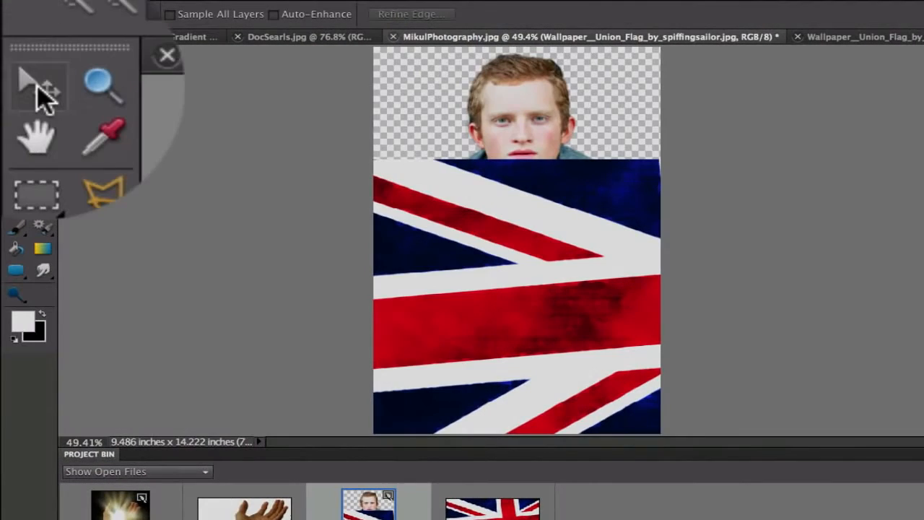
{"action": "left_click", "coordinate": [16, 48]}
{"action": "left_click_drag", "start_coordinate": [476, 231], "coordinate": [326, 123]}
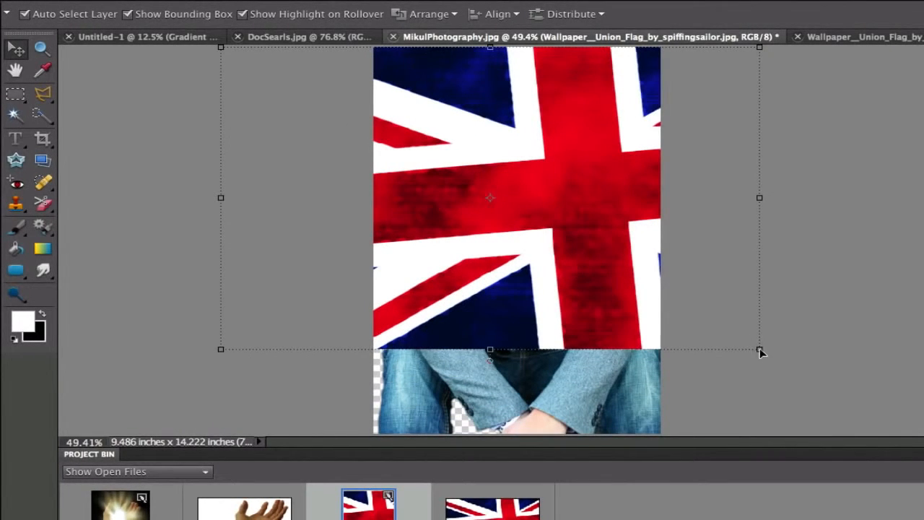
Scale the flag to 132.8% with its vertical stripe near the canvas centre, and place its layer directly below Layer 1
{"action": "left_click_drag", "start_coordinate": [760, 351], "coordinate": [923, 474]}
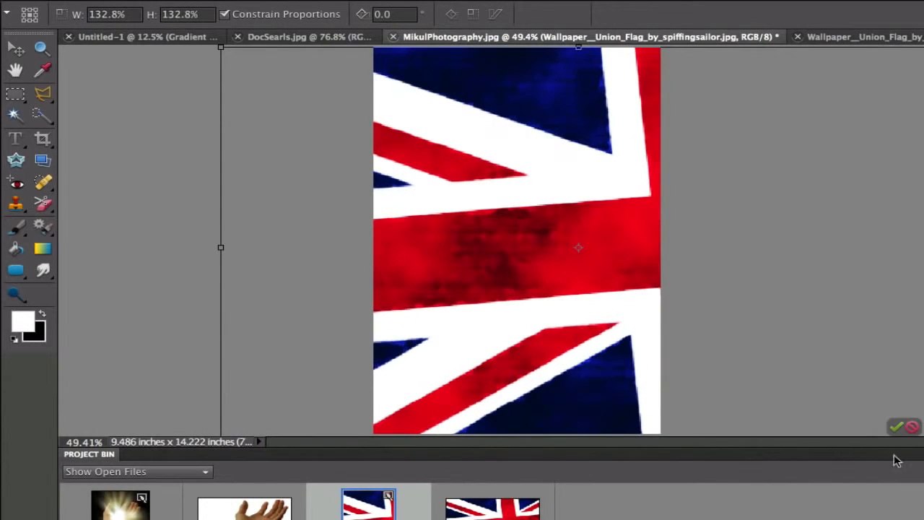
{"action": "left_click_drag", "start_coordinate": [807, 296], "coordinate": [620, 298]}
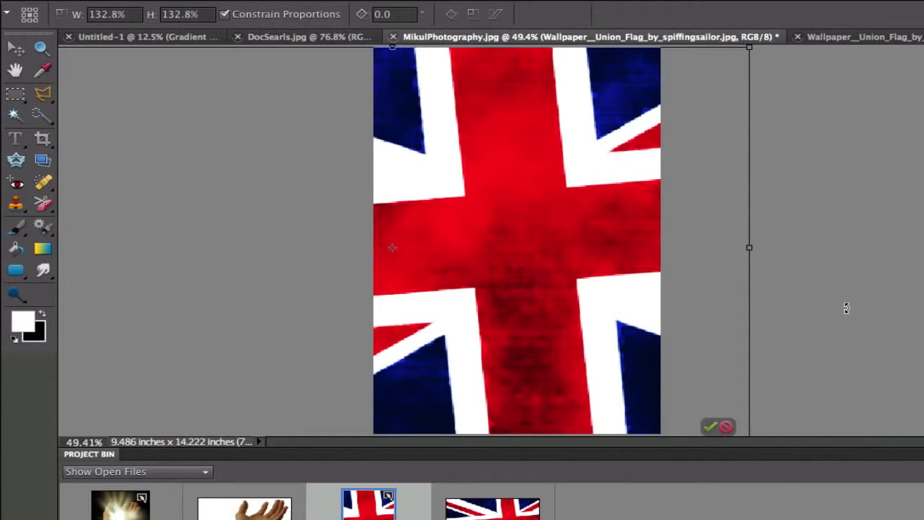
{"action": "key", "text": "Return"}
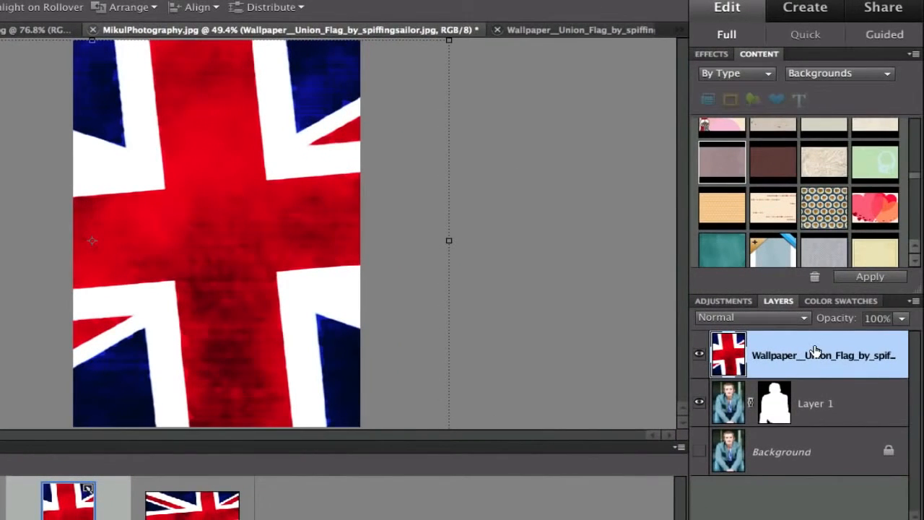
{"action": "left_click_drag", "start_coordinate": [799, 355], "coordinate": [814, 423]}
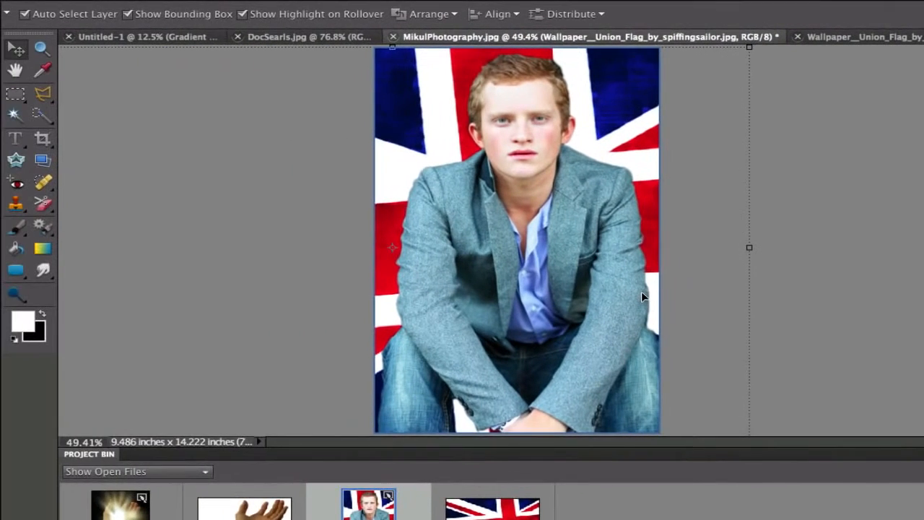
Reset the foreground and background colours to their defaults, then swap them so white is the foreground colour
{"action": "key", "text": "super+equal"}
{"action": "key", "text": "super+equal"}
{"action": "key", "text": "super+equal"}
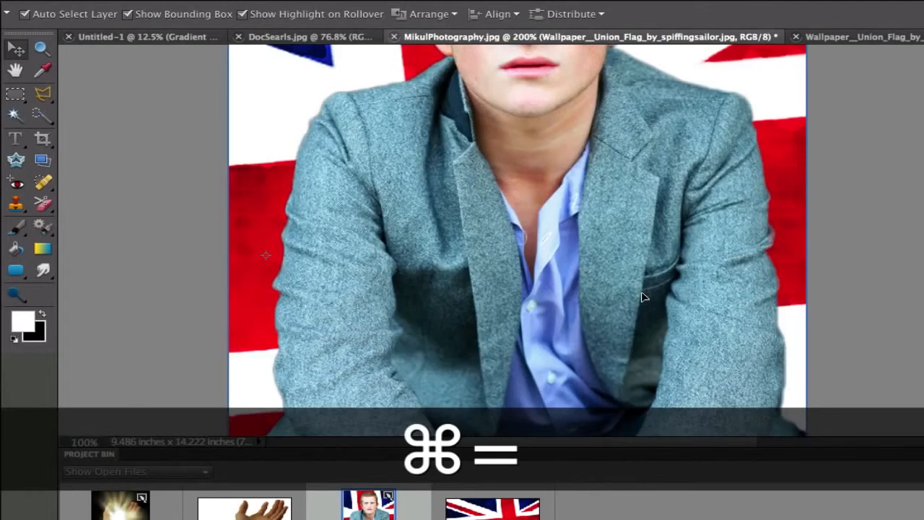
{"action": "key", "text": "super+equal"}
{"action": "scroll", "coordinate": [671, 241], "scroll_direction": "right", "scroll_amount": 6}
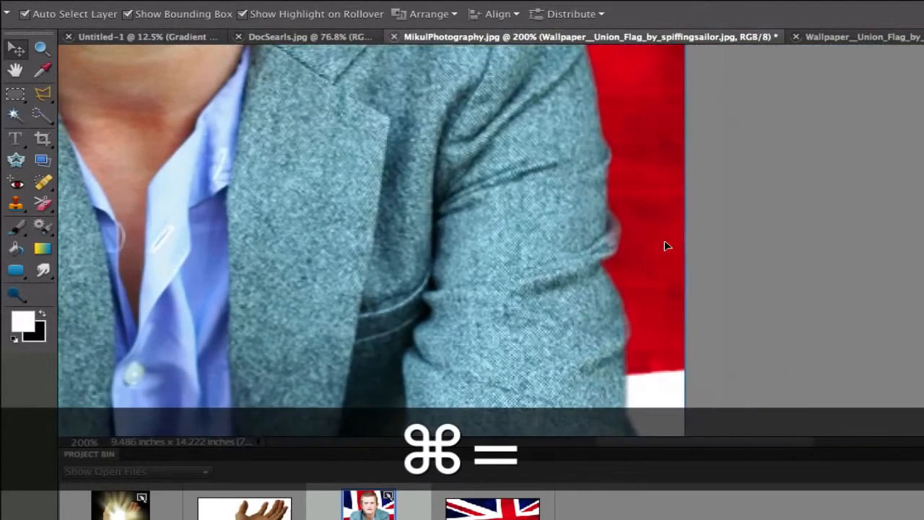
{"action": "scroll", "coordinate": [667, 246], "scroll_direction": "down", "scroll_amount": 5}
{"action": "scroll", "coordinate": [667, 246], "scroll_direction": "up", "scroll_amount": 1}
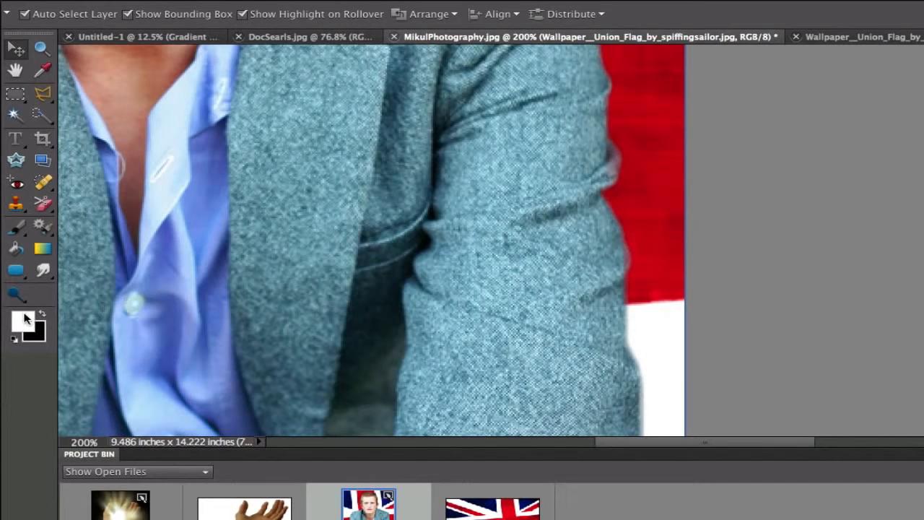
{"action": "key", "text": "d"}
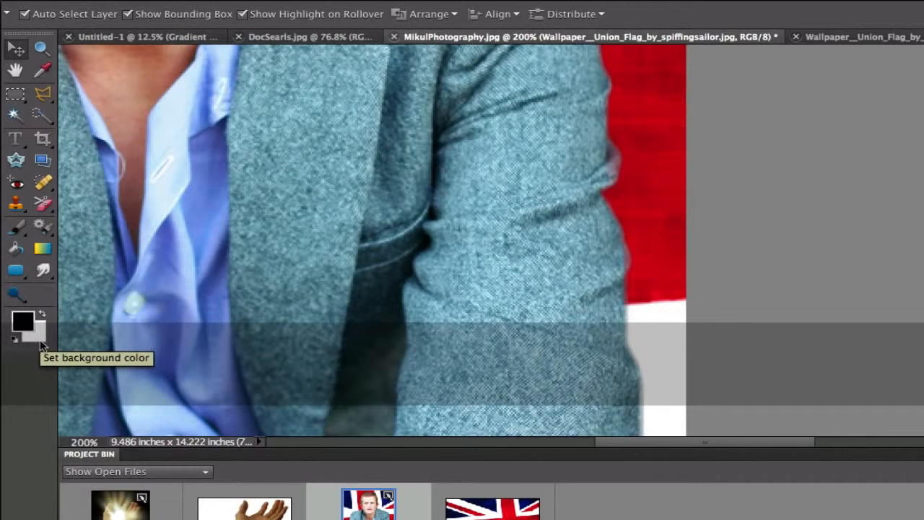
{"action": "key", "text": "x"}
{"action": "key", "text": "x"}
{"action": "key", "text": "x"}
{"action": "key", "text": "x"}
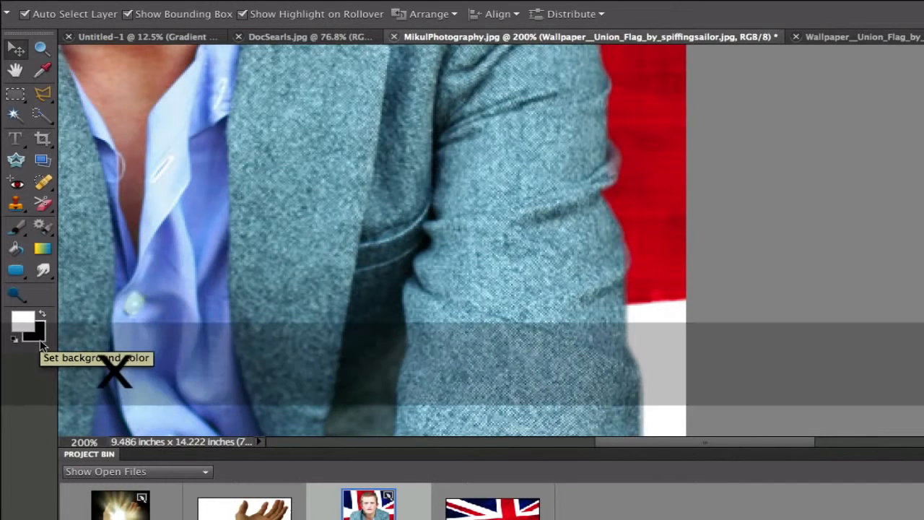
{"action": "key", "text": "x"}
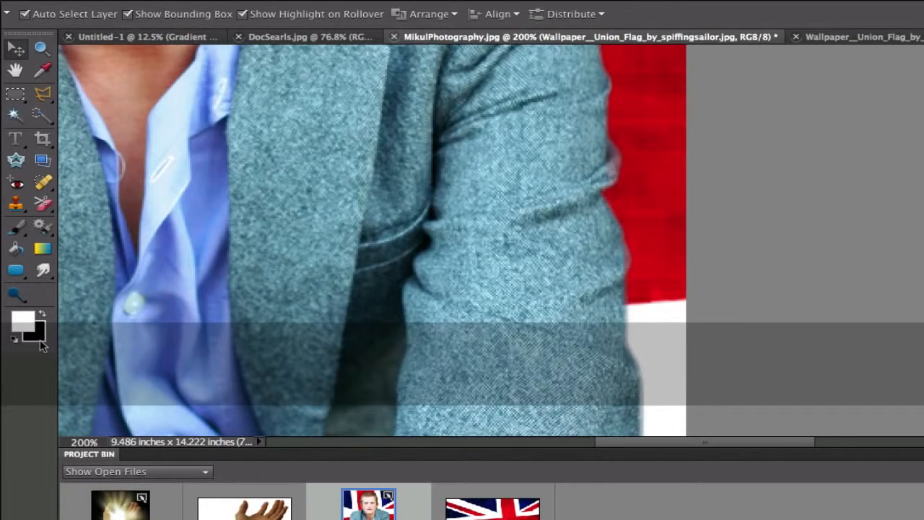
Set up the Brush tool with the hard round 19 px brush from Default Brushes and reduce its spacing to the minimum
{"action": "left_click", "coordinate": [18, 228]}
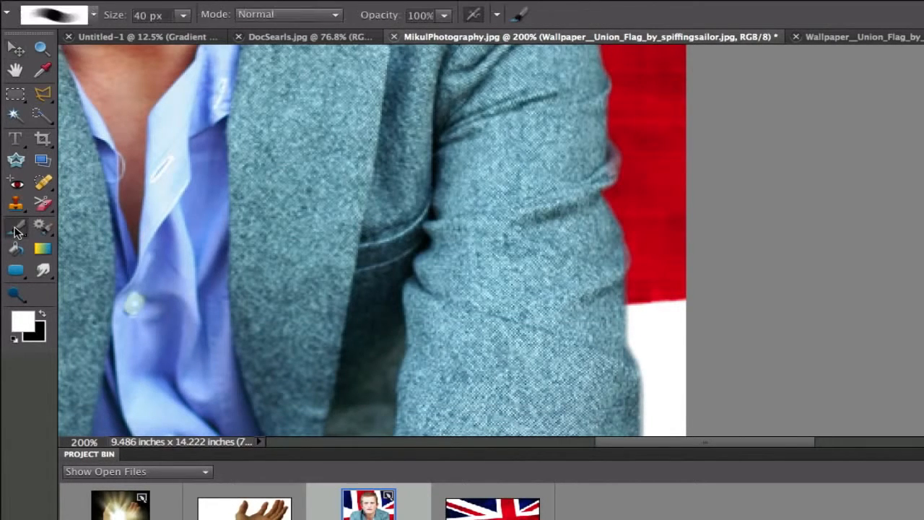
{"action": "left_click", "coordinate": [93, 16]}
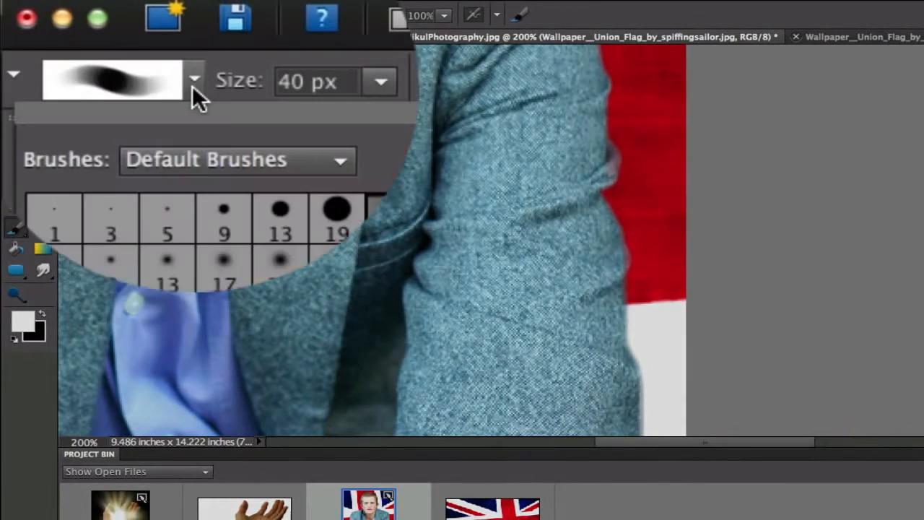
{"action": "left_click", "coordinate": [226, 170]}
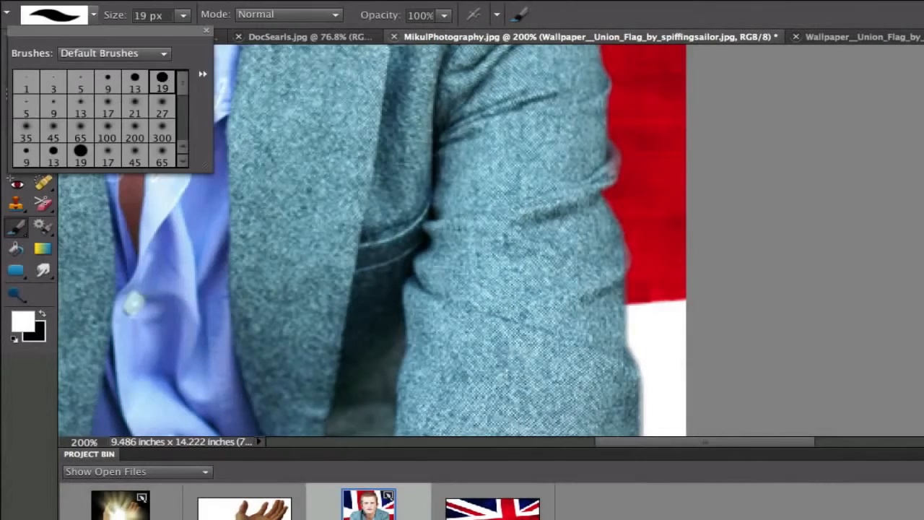
{"action": "left_click", "coordinate": [560, 15]}
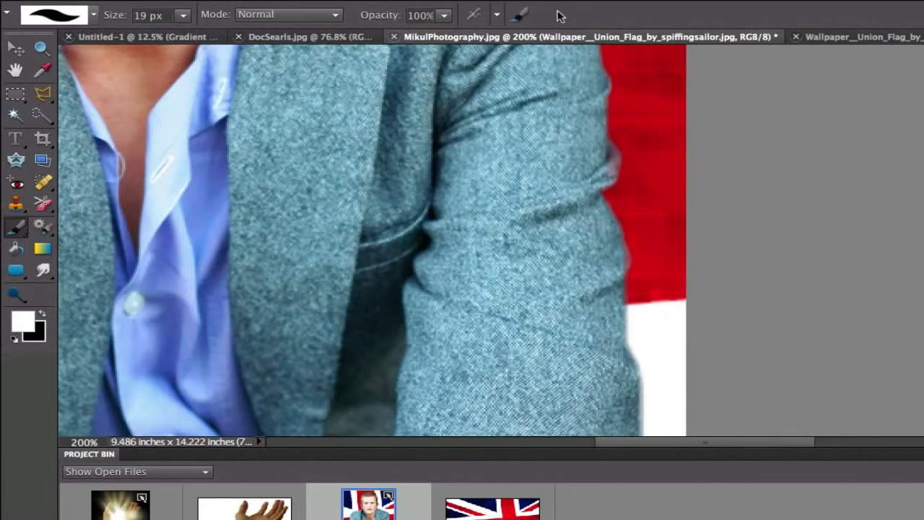
{"action": "left_click", "coordinate": [519, 16]}
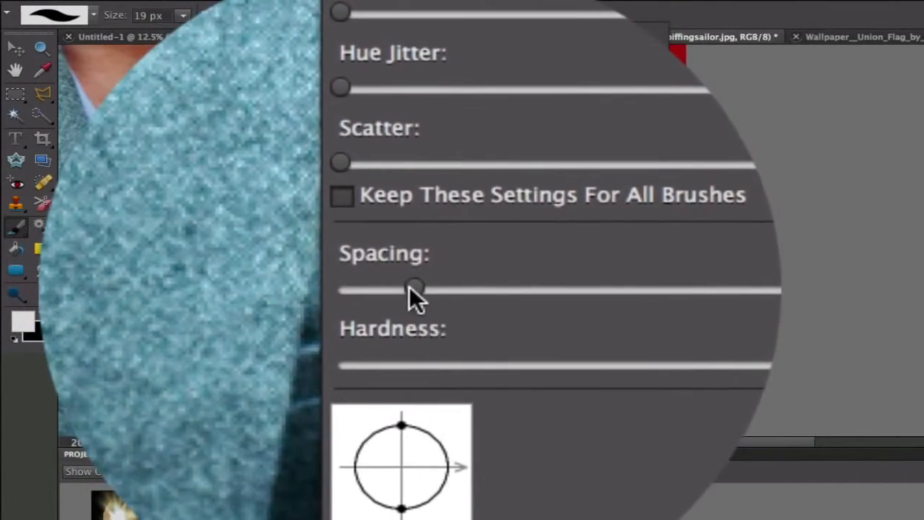
{"action": "left_click_drag", "start_coordinate": [409, 286], "coordinate": [371, 299]}
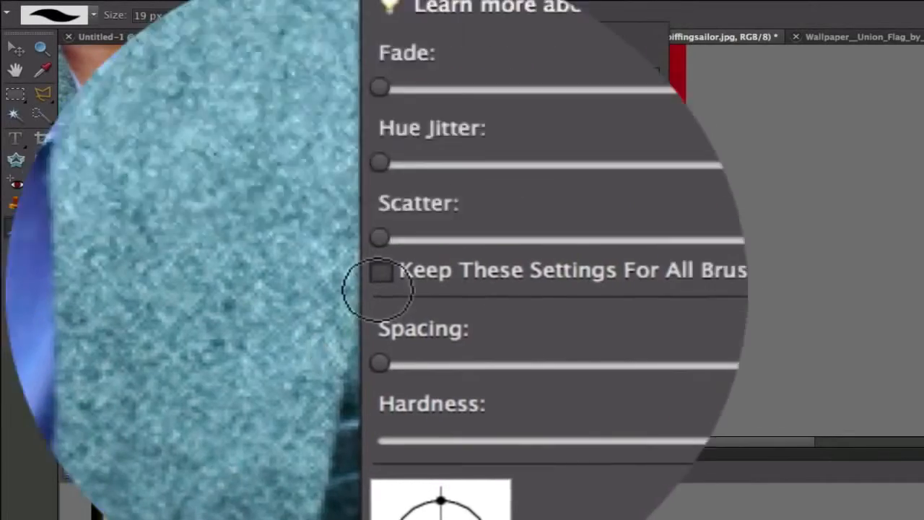
{"action": "left_click", "coordinate": [696, 16]}
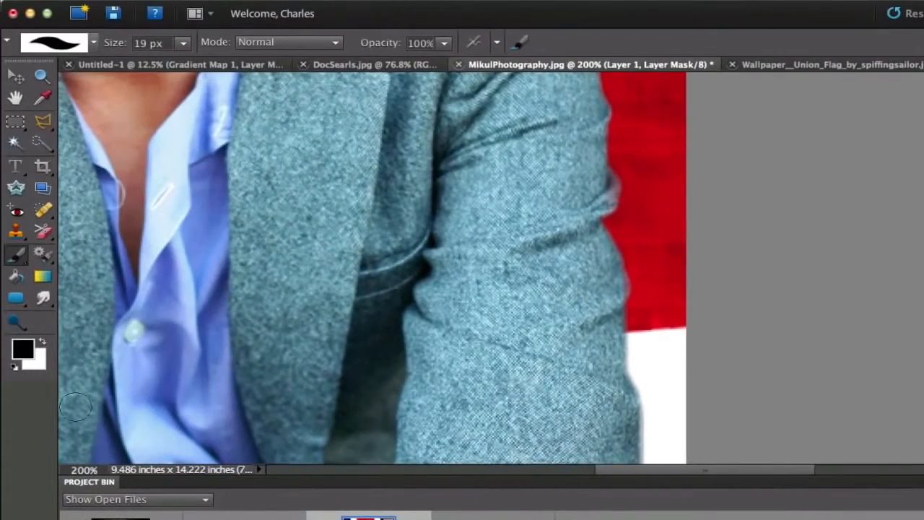
Paint on Layer 1's mask along the jacket sleeve's outer edge, switching the foreground colour to white, to clean up the cut-out
{"action": "left_click", "coordinate": [42, 344]}
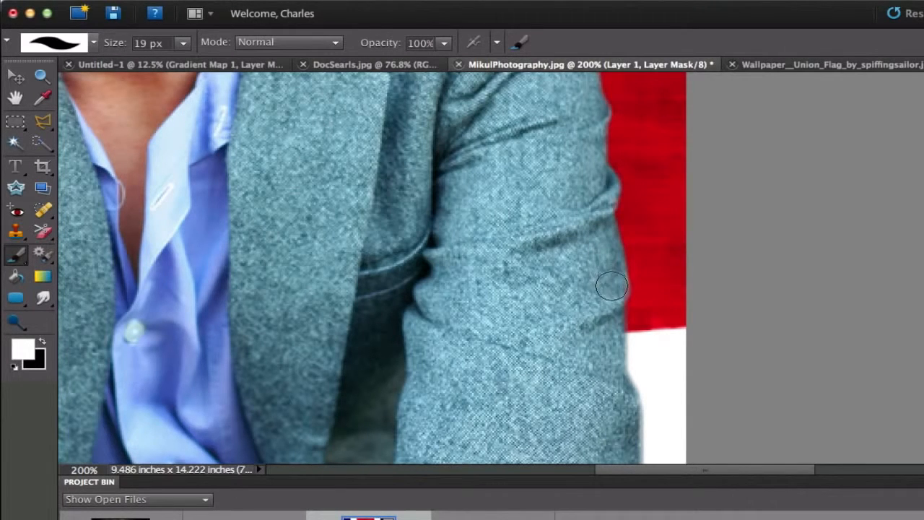
{"action": "scroll", "coordinate": [607, 300], "scroll_direction": "up", "scroll_amount": 5}
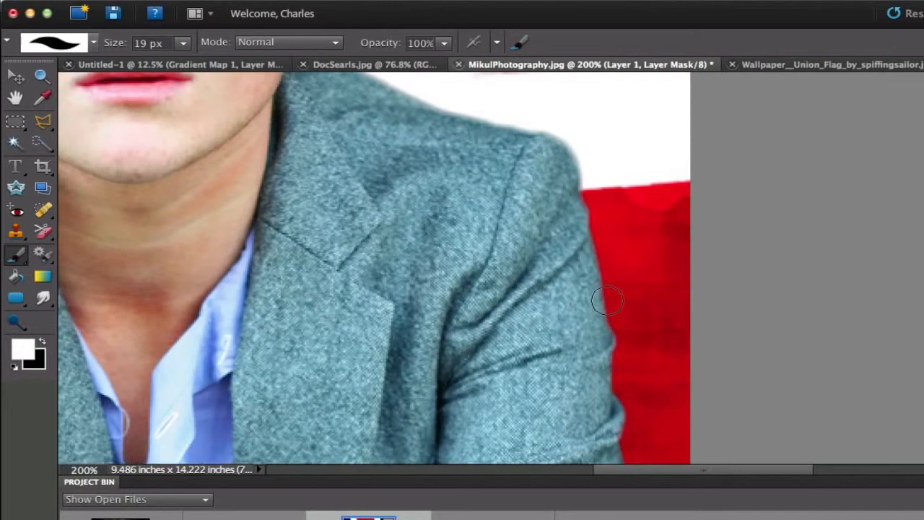
{"action": "scroll", "coordinate": [553, 192], "scroll_direction": "up", "scroll_amount": 5}
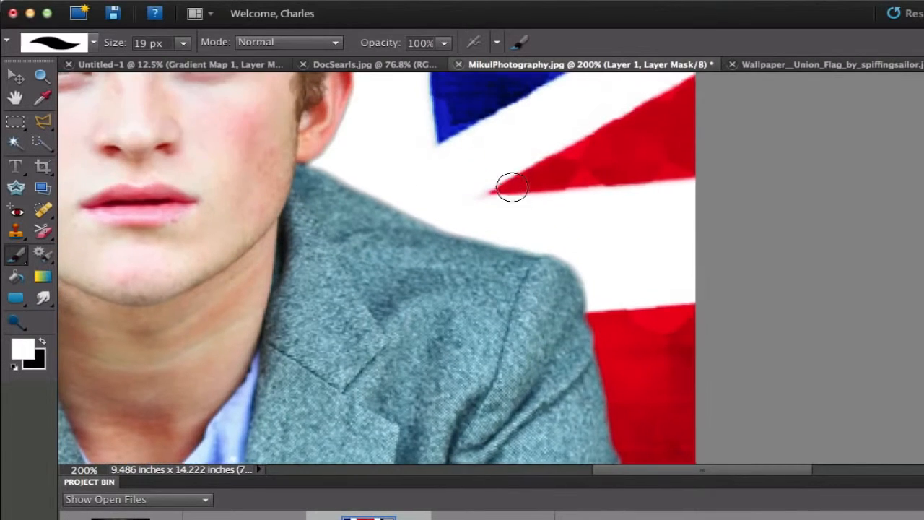
{"action": "scroll", "coordinate": [512, 188], "scroll_direction": "up", "scroll_amount": 5}
{"action": "scroll", "coordinate": [512, 187], "scroll_direction": "left", "scroll_amount": 5}
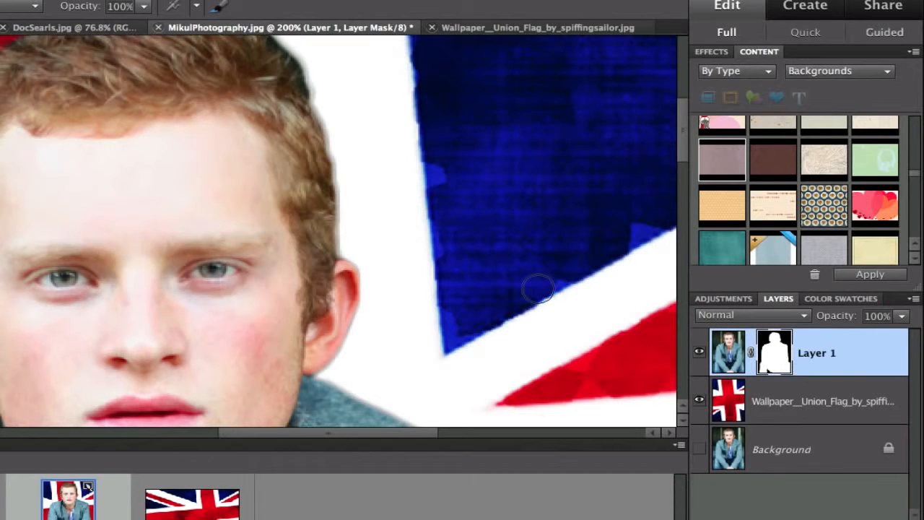
{"action": "scroll", "coordinate": [538, 289], "scroll_direction": "down", "scroll_amount": 8}
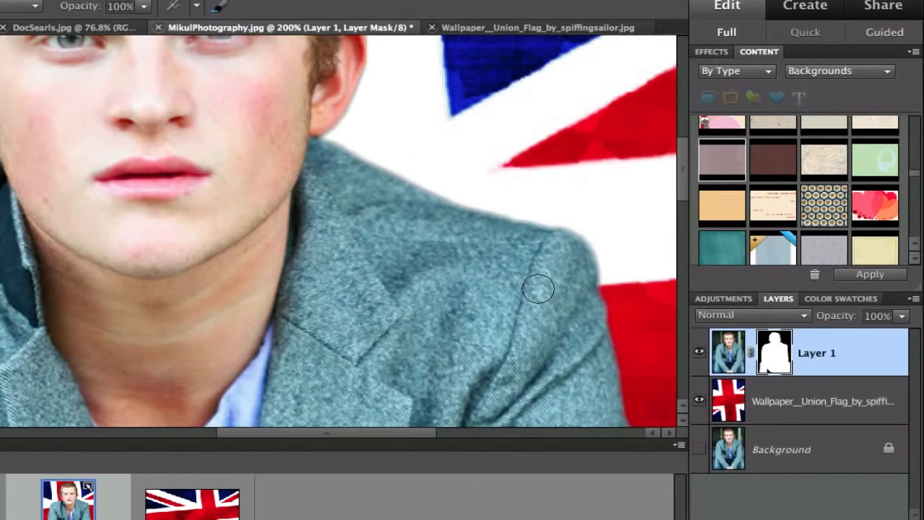
{"action": "scroll", "coordinate": [538, 289], "scroll_direction": "up", "scroll_amount": 5}
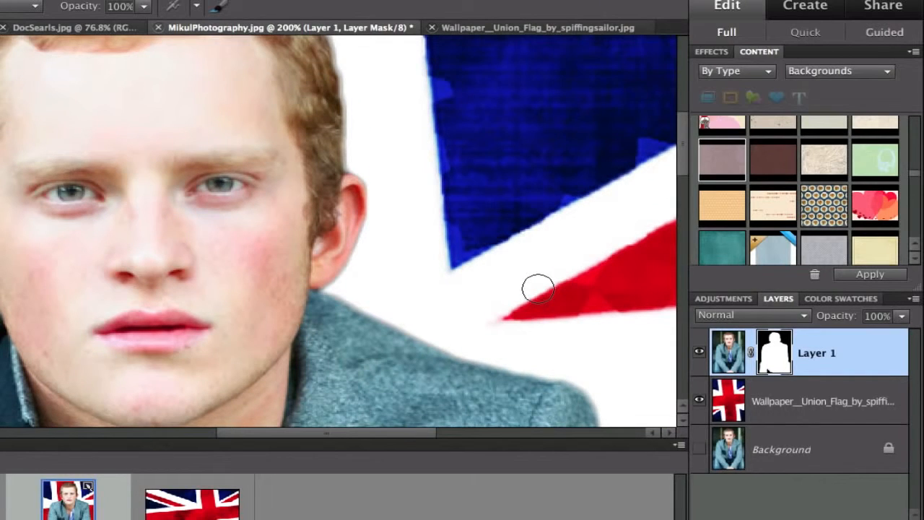